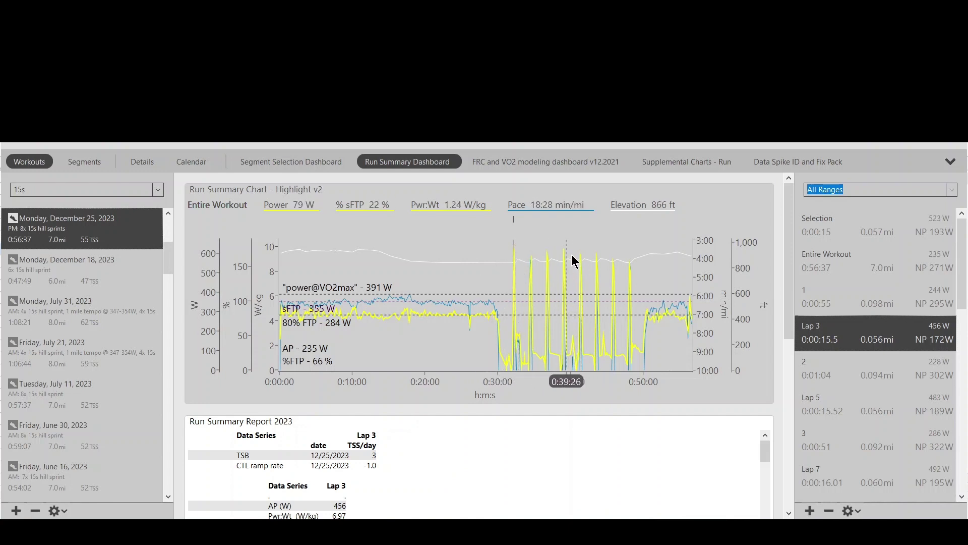
Zoom the chart onto the 0:30–0:50 sprint block, then select a 39-second range around the first sprint
mouse_move(499, 277)
left_mouse_down()
mouse_move(653, 285)
mouse_move(645, 288)
left_mouse_up()
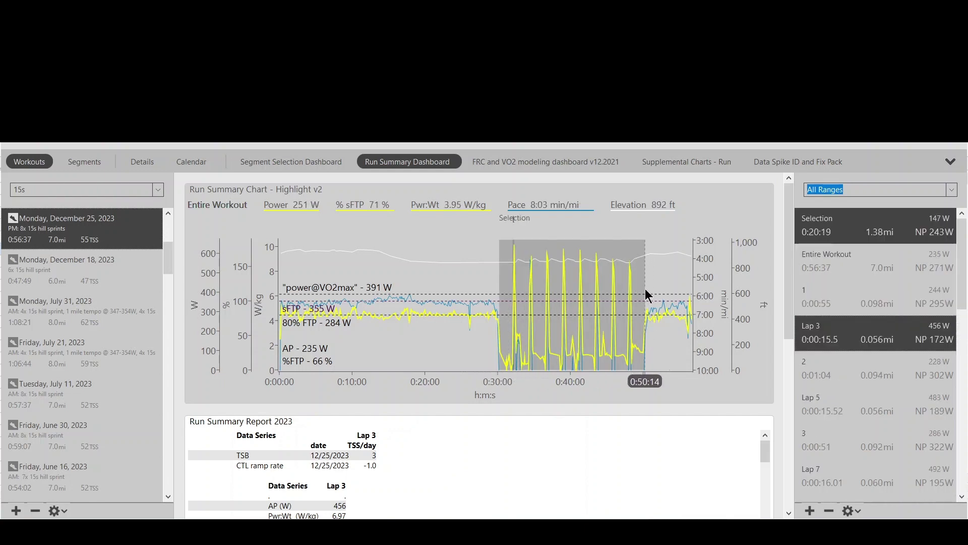
right_click(821, 218)
left_click(848, 267)
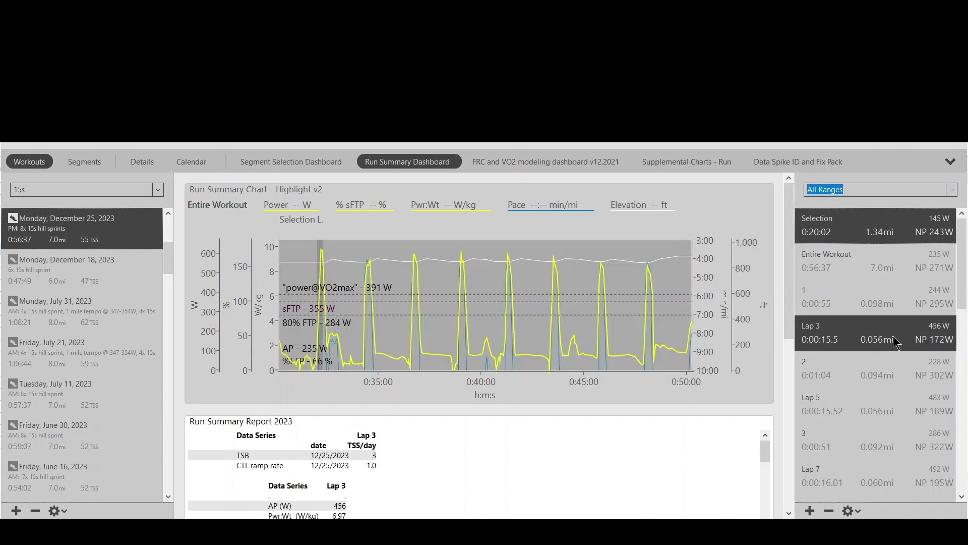
left_click(340, 304)
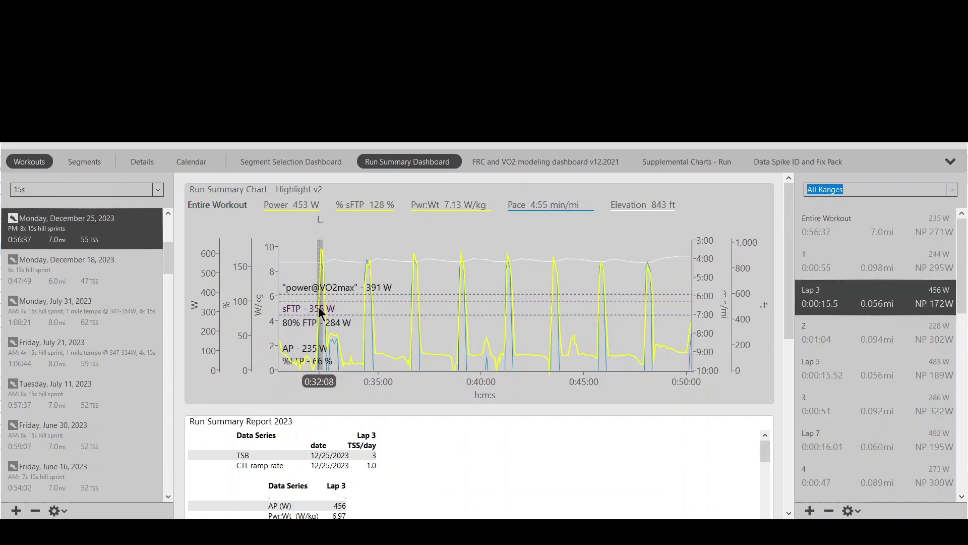
left_click_drag(314, 307, 328, 311)
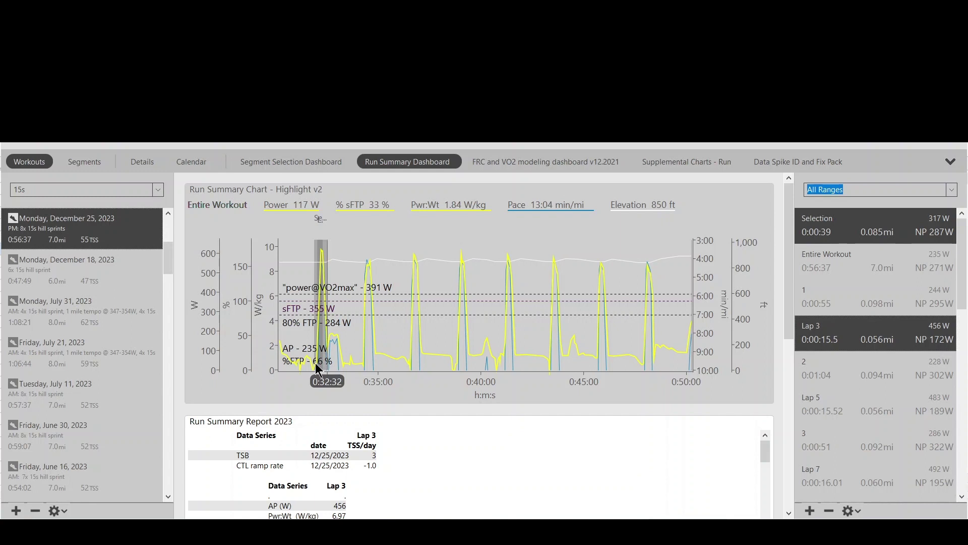
Deselect Lap 3 and zoom the Segment Selection Dashboard chart to the 39-second first-sprint selection
left_click(861, 223)
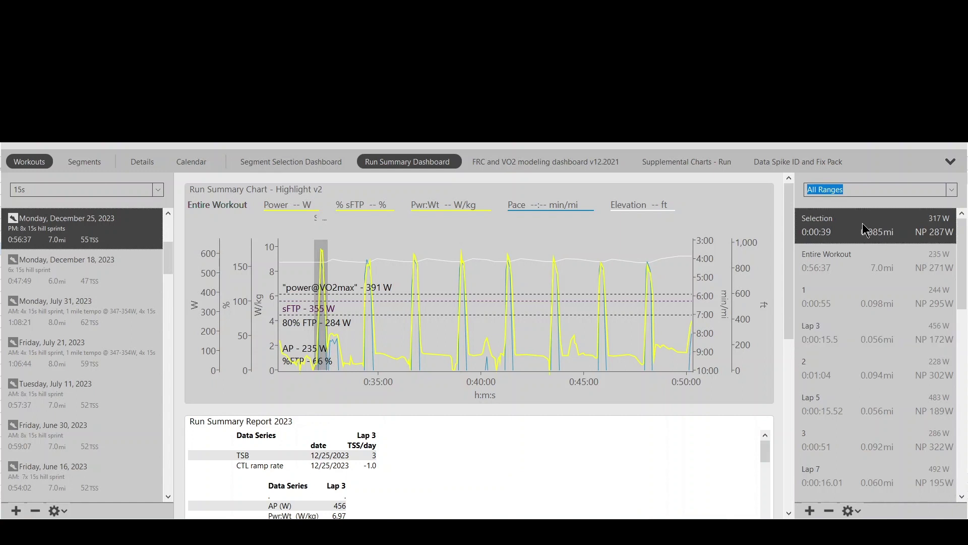
left_click(302, 158)
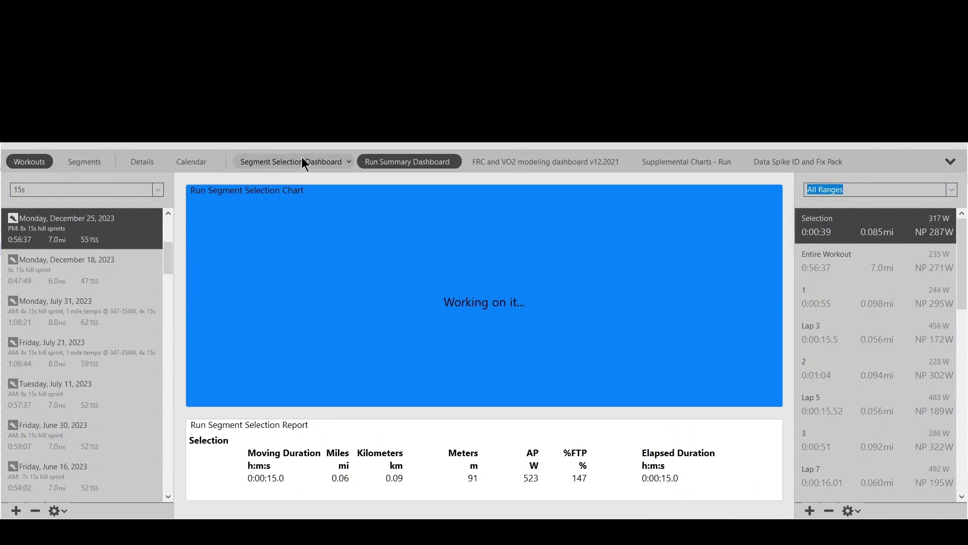
right_click(857, 227)
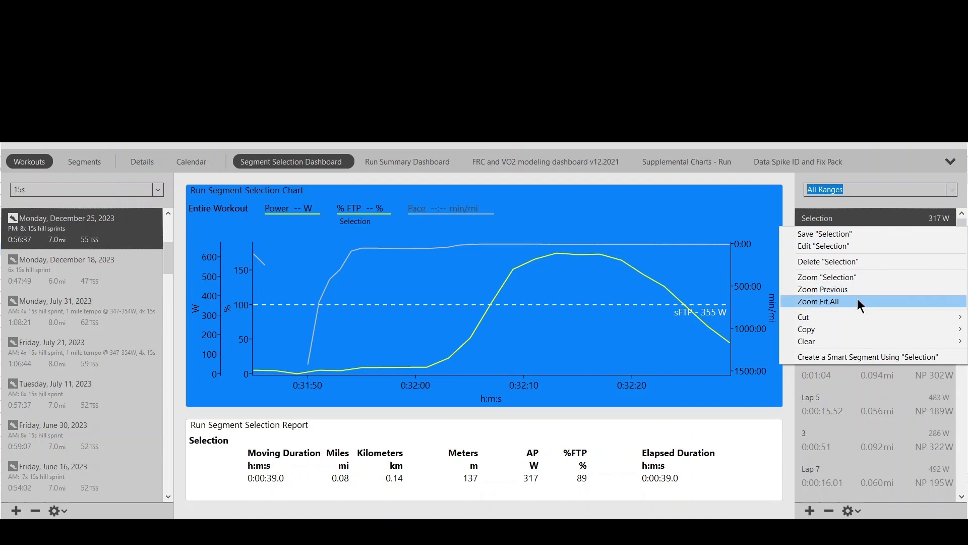
left_click(873, 279)
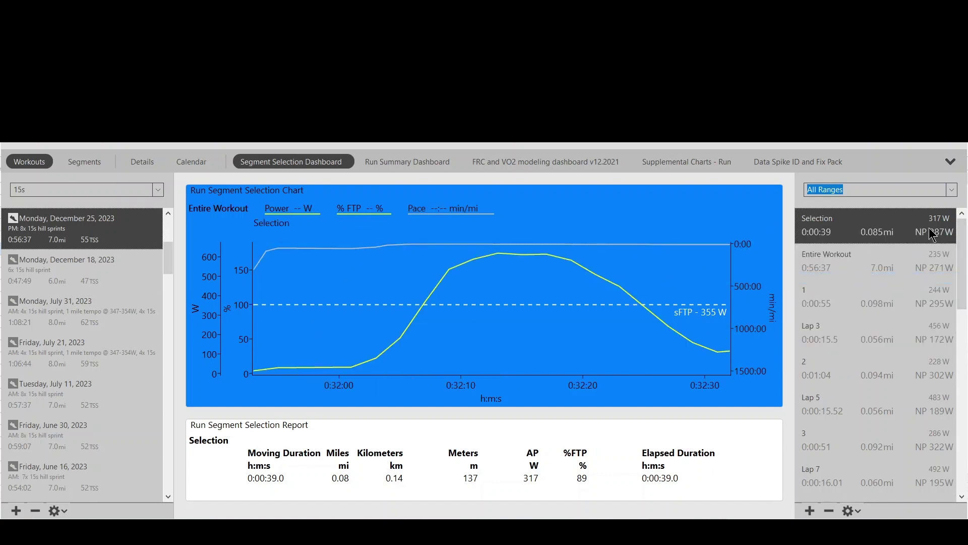
left_click(416, 161)
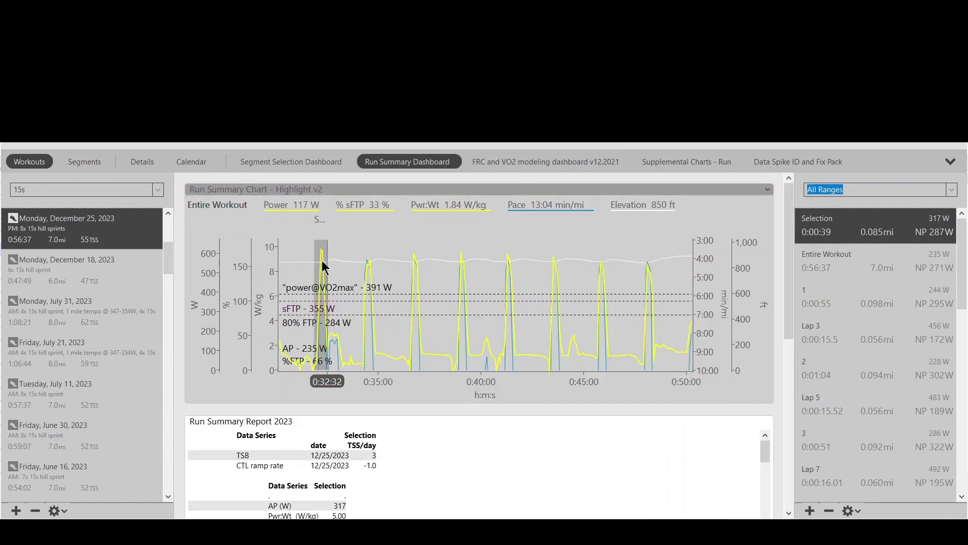
left_click(298, 163)
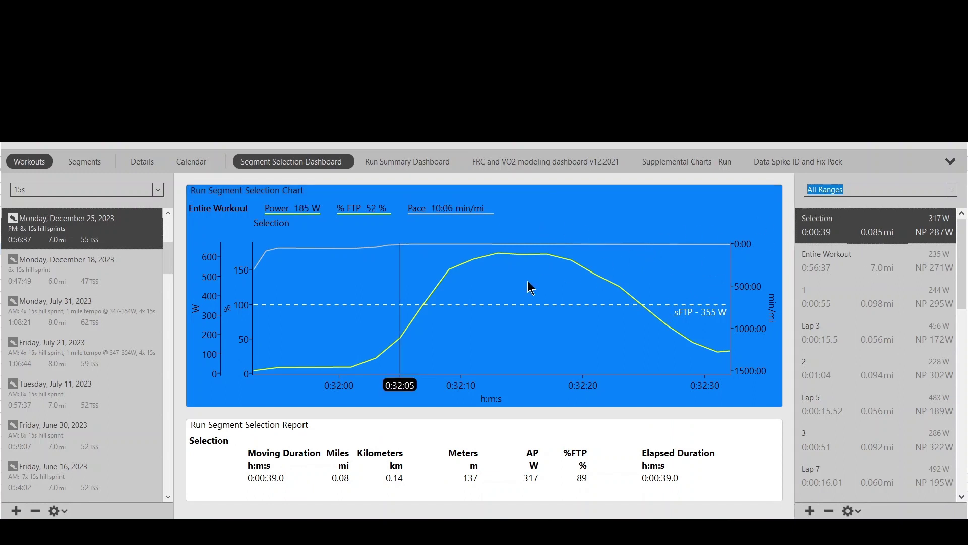
Select Lap 3 to report its 15.5 seconds, 91 m and 456 W average power
left_click(844, 338)
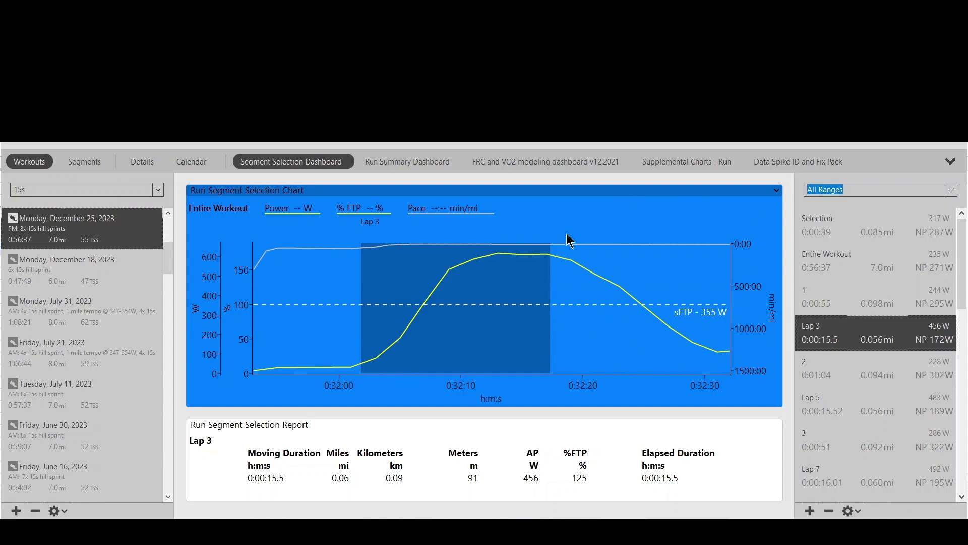
Save the 15-second peak span from 0:32:08 to 0:32:23 as a range named '#1 selected'
left_click_drag(621, 290, 445, 295)
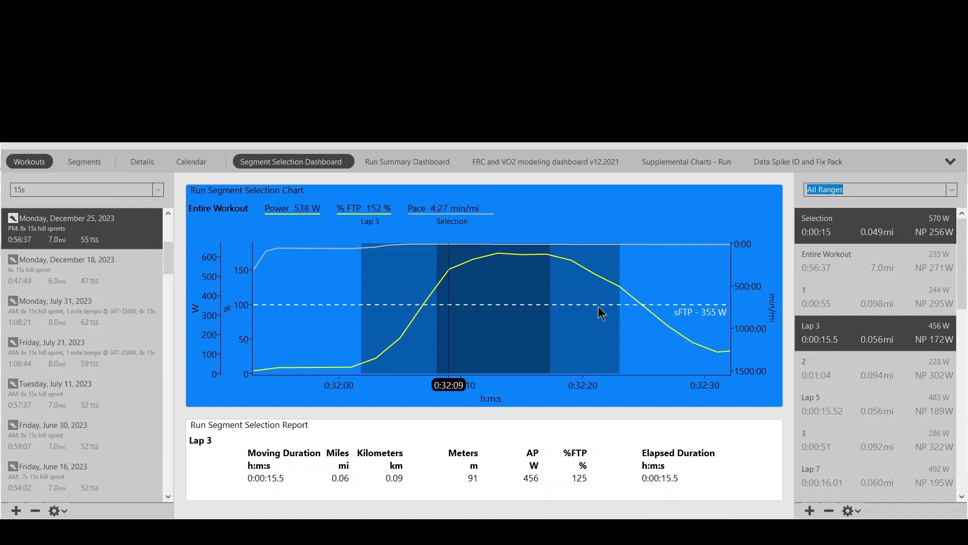
right_click(857, 229)
left_click(843, 229)
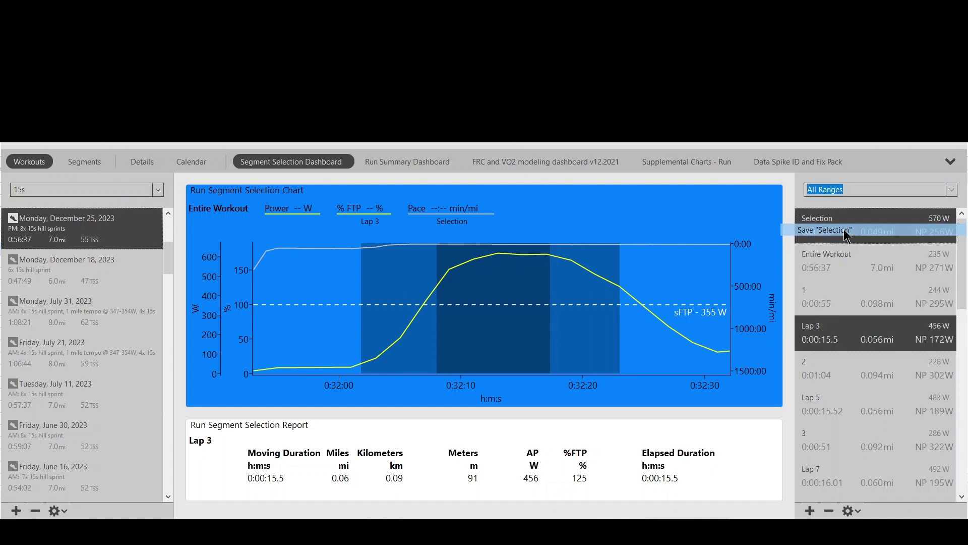
left_click_drag(470, 231, 412, 228)
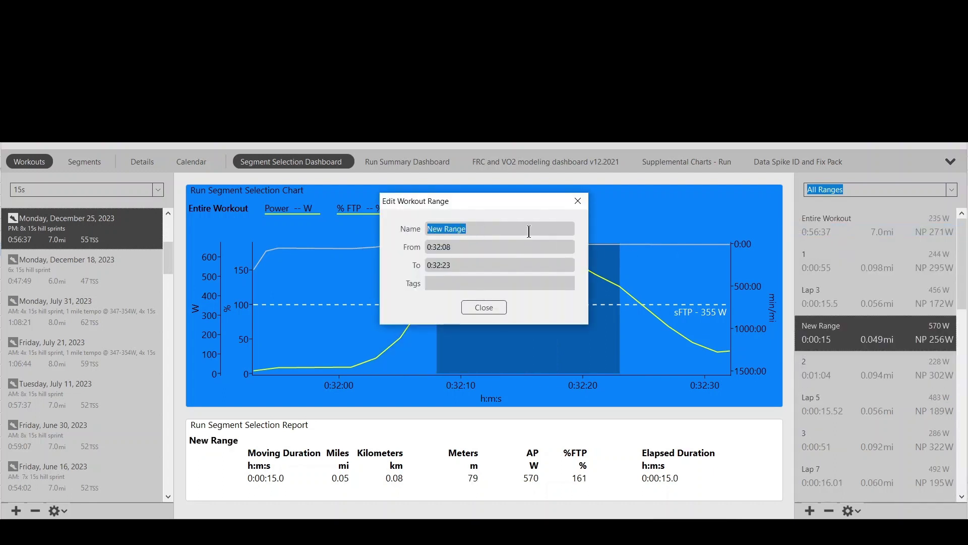
type("#1")
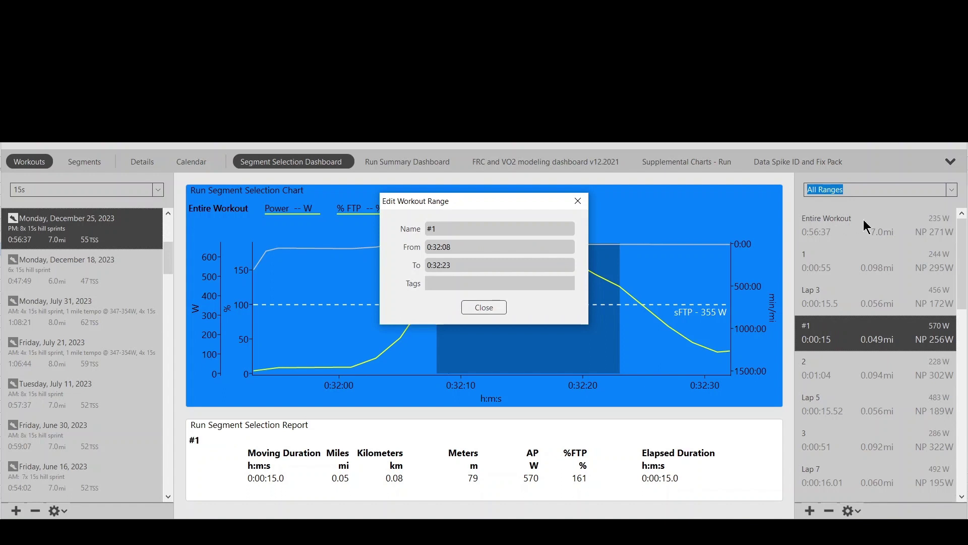
type(" selected")
Compare Lap 3 with '#1 selected', then select a second 15-second span starting near 0:32:07
left_click(485, 307)
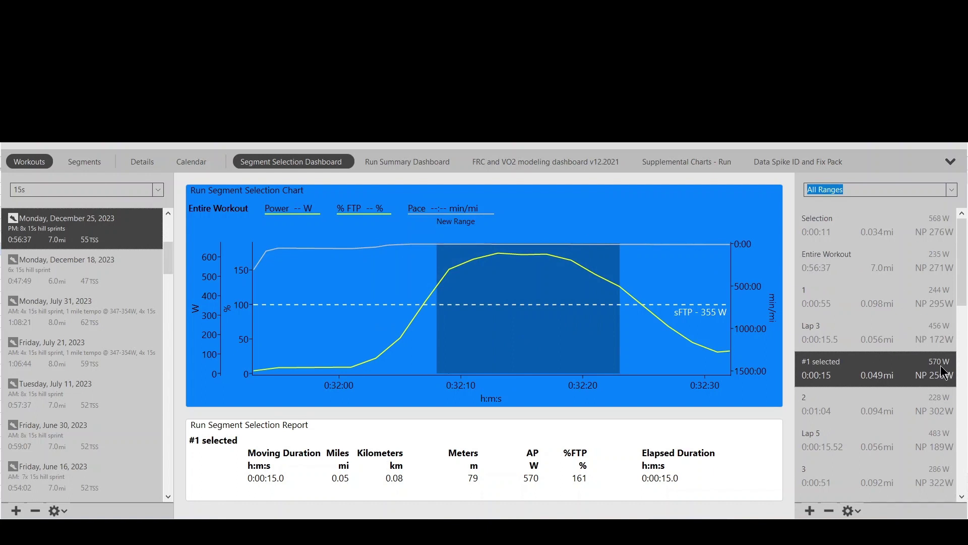
left_click(849, 337)
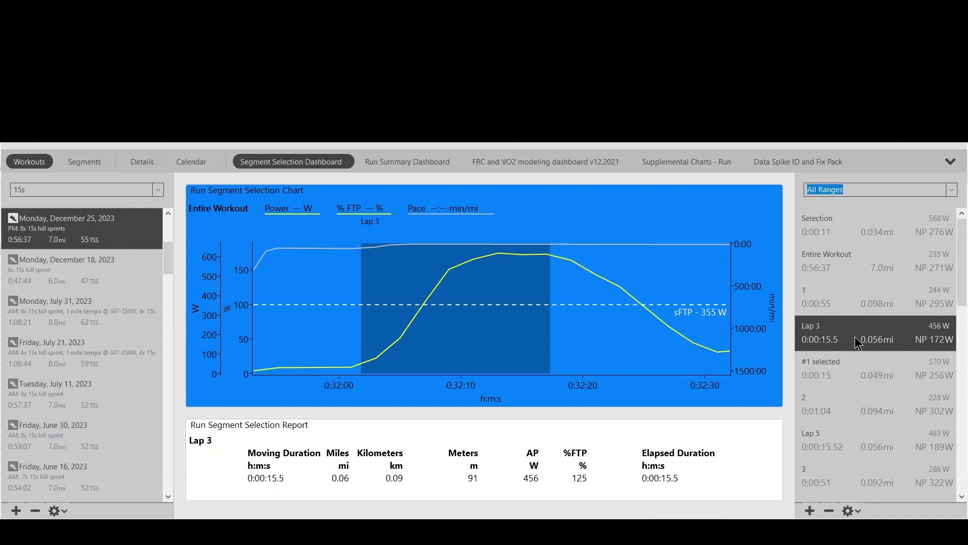
left_click(859, 378)
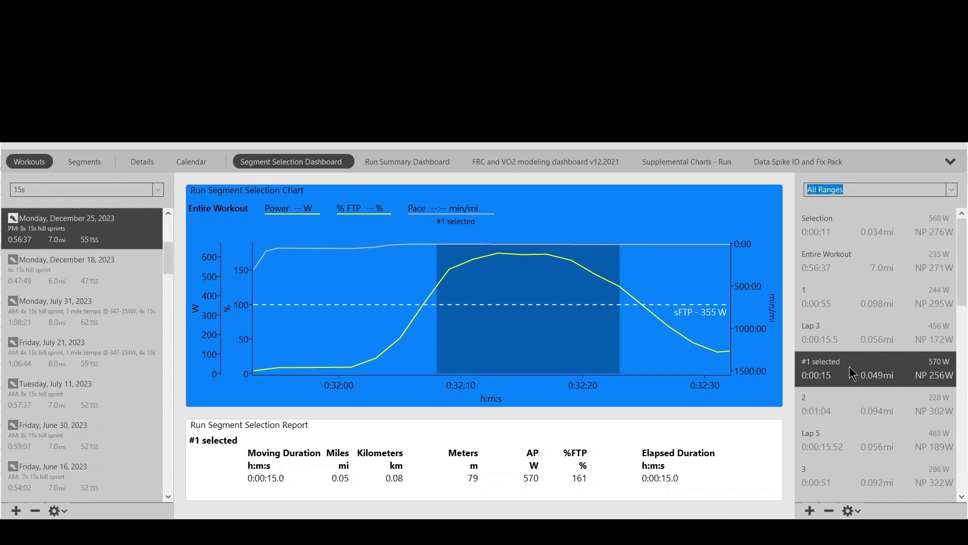
mouse_move(599, 280)
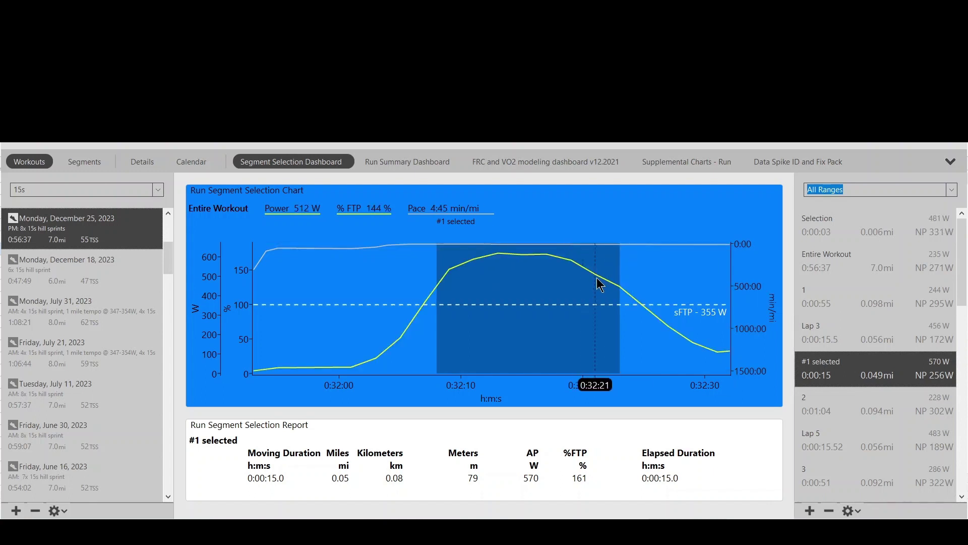
left_click_drag(598, 279, 429, 306)
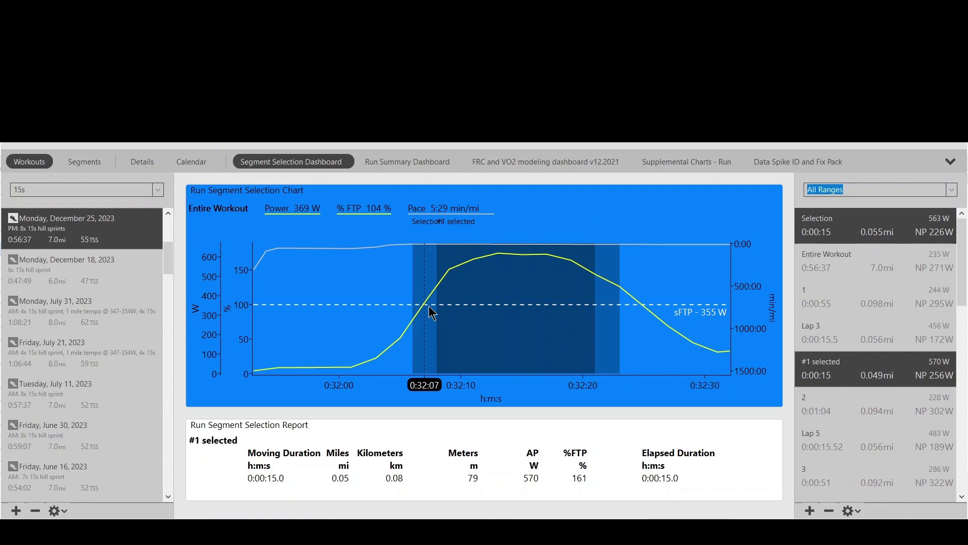
Save the new 563 W 15-second selection as a workout range named '#1 selection b'
left_click(841, 231)
right_click(841, 231)
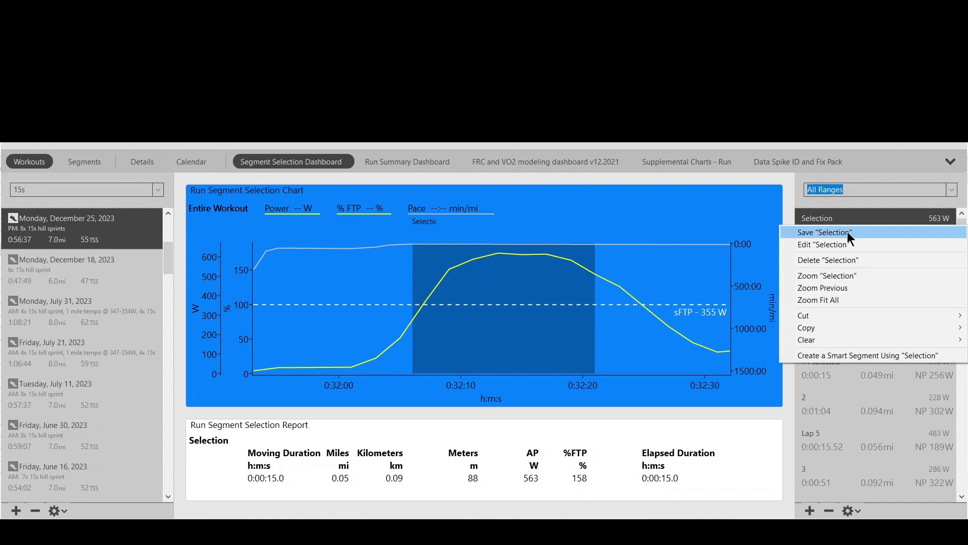
left_click(847, 232)
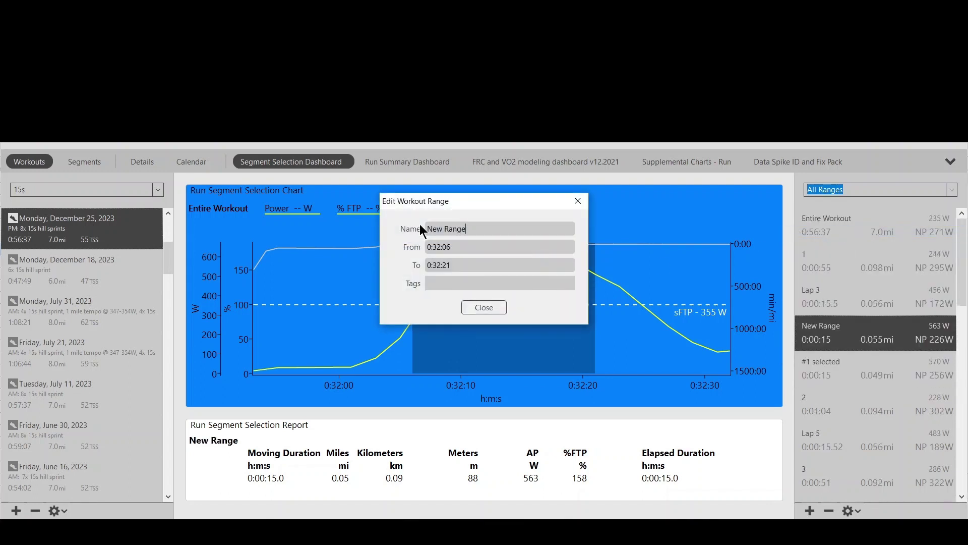
left_click_drag(469, 234, 428, 235)
type("#1 selection b")
left_click(484, 307)
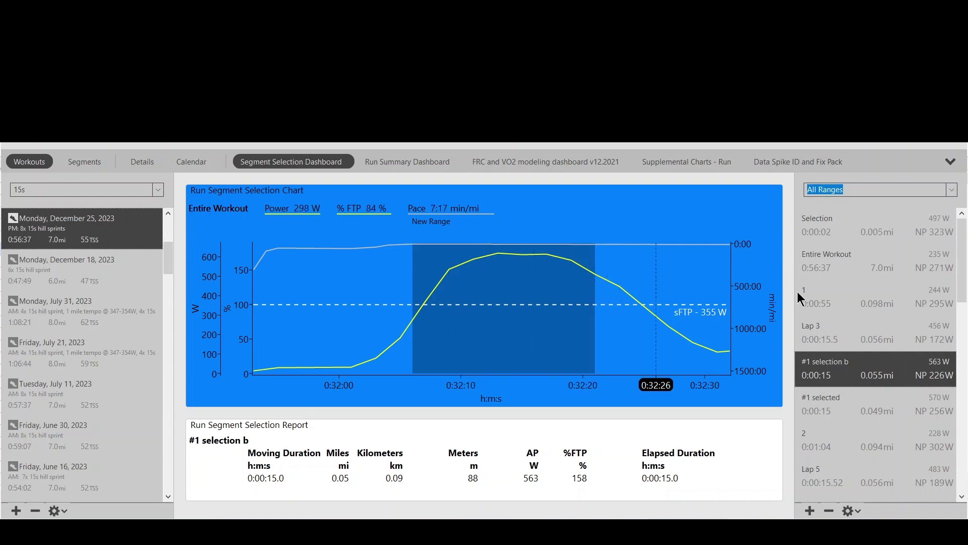
Compare Lap 3, '#1 selected' and '#1 selection b' on the chart, ending on Lap 3's 456 W stats
left_click(843, 341)
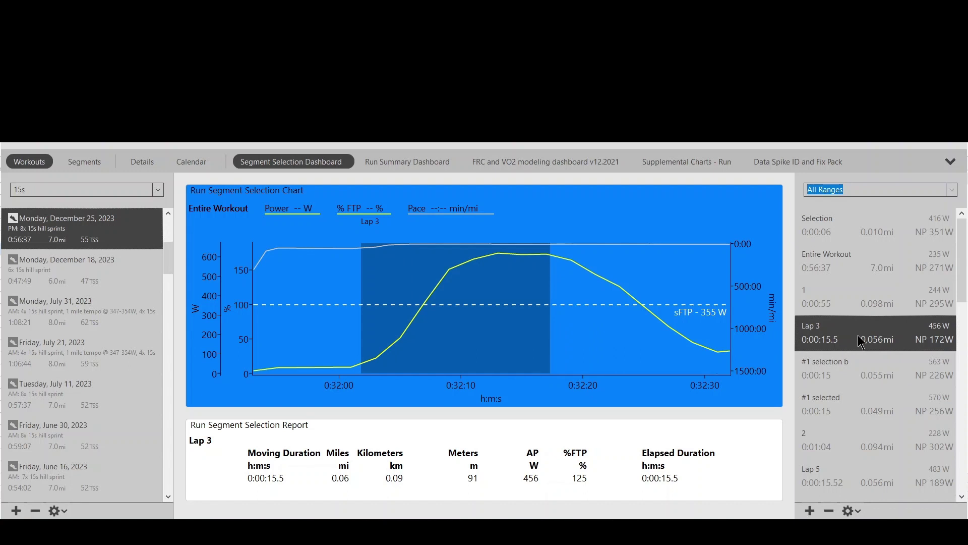
left_click(843, 413)
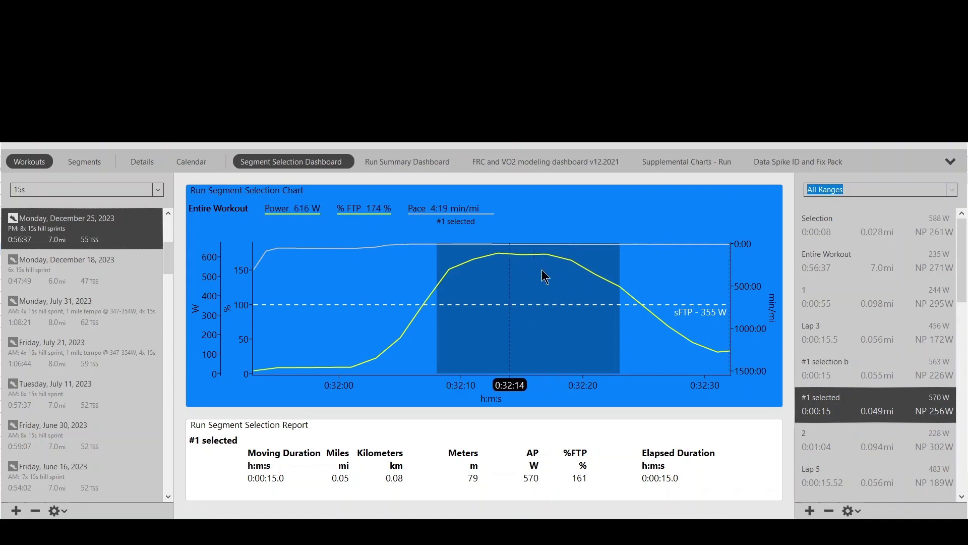
left_click(827, 374)
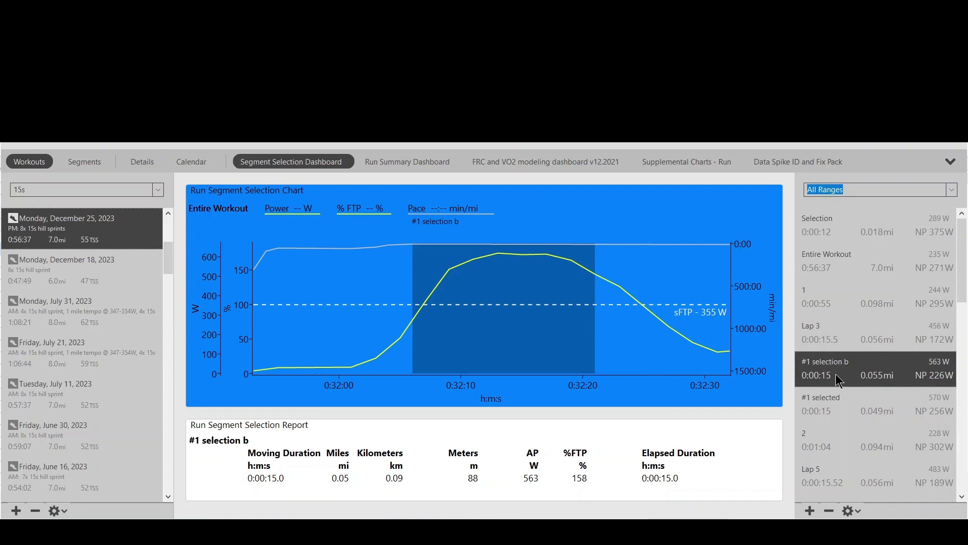
left_click(839, 337)
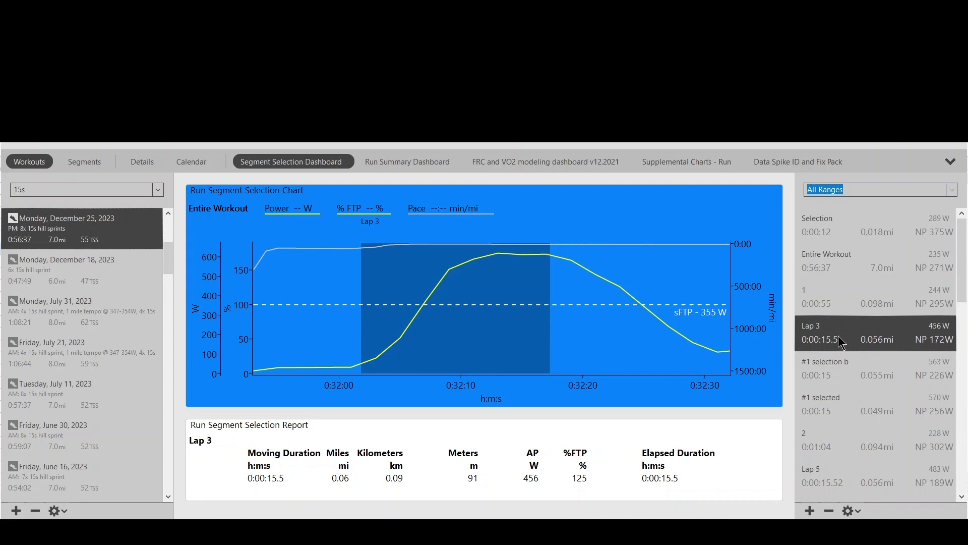
left_click(497, 261)
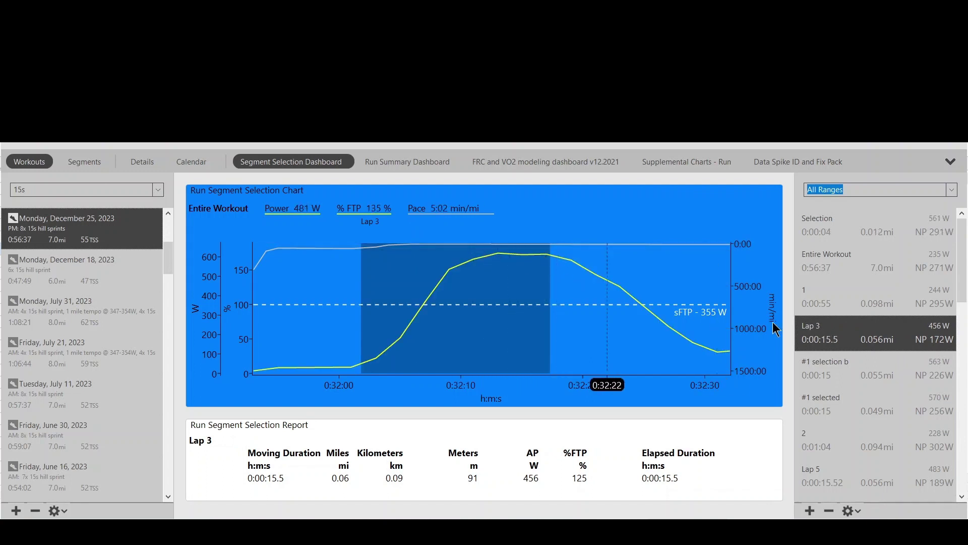
left_click(828, 324)
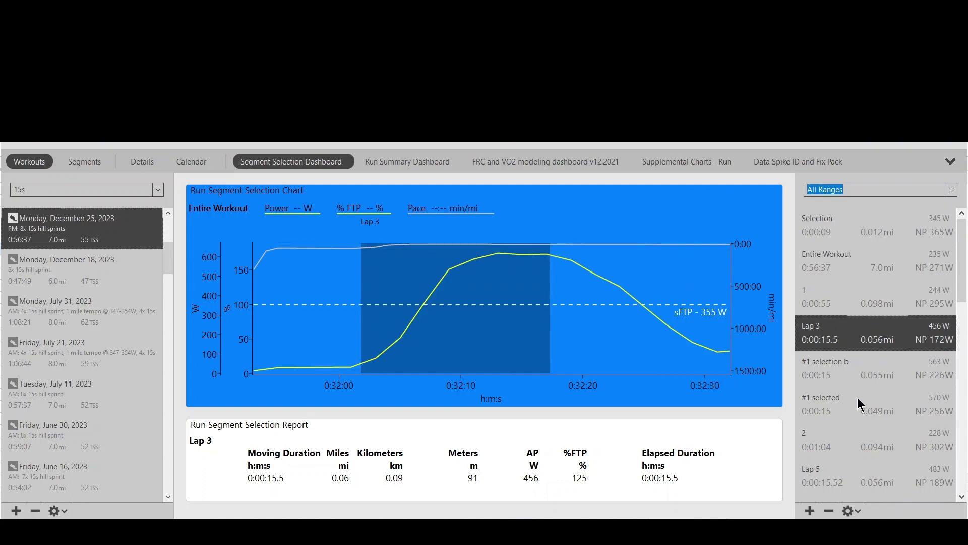
Compare Lap 3, '#1 selection b' and '#1 selected' in the Run Summary report: 456, 563, 570 W
left_click(412, 163)
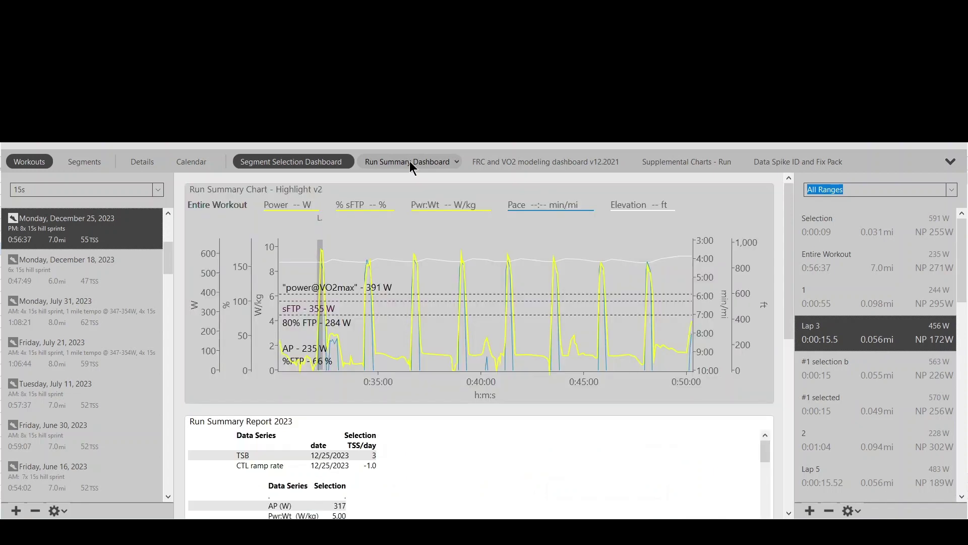
left_click(837, 371, "ctrl")
left_click(843, 407, "ctrl")
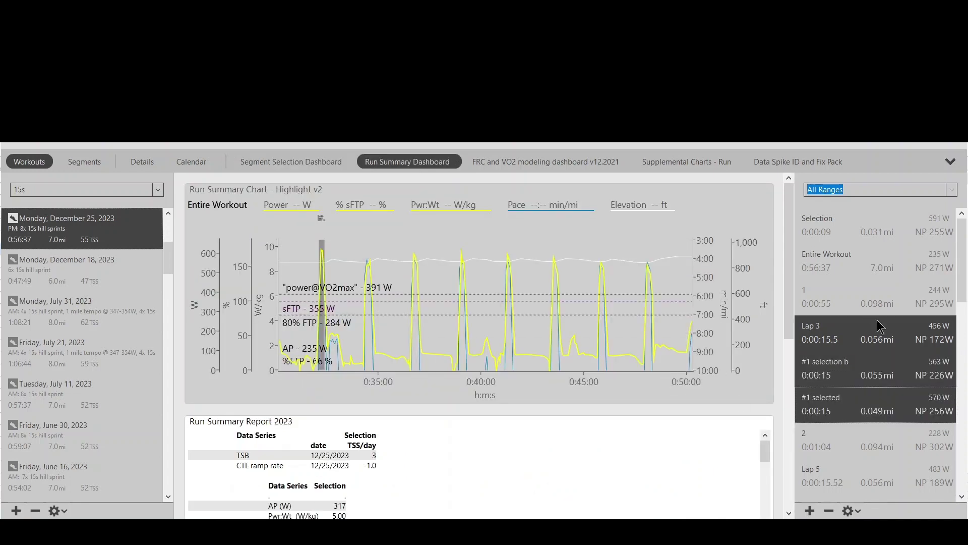
left_click_drag(787, 269, 791, 369)
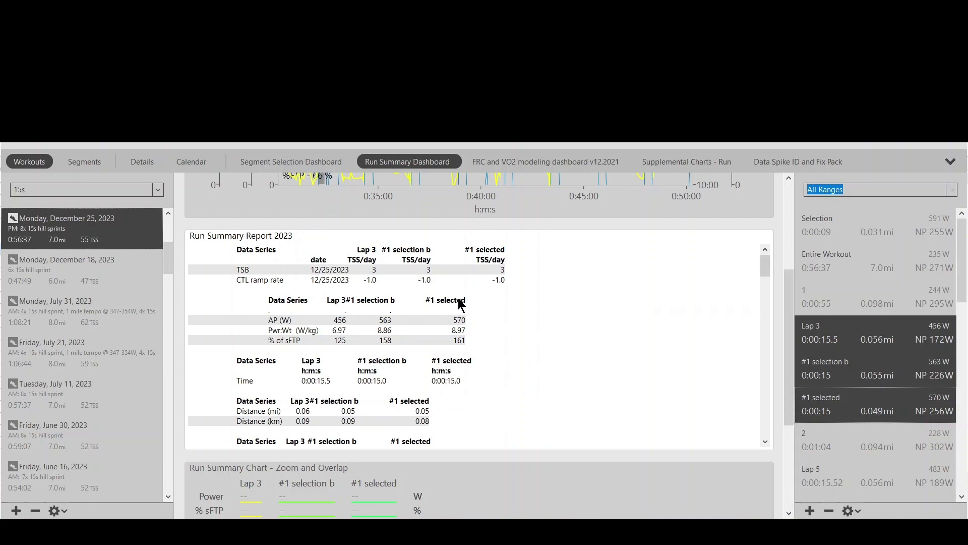
Edit the 570 W '#1 selected' range and change its name to '#1 selection a'
right_click(842, 409)
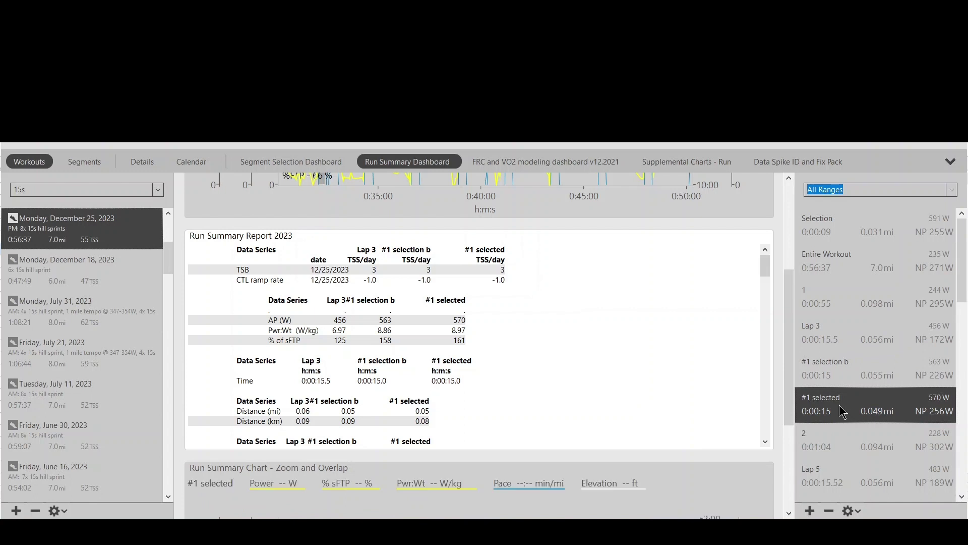
left_click(827, 286)
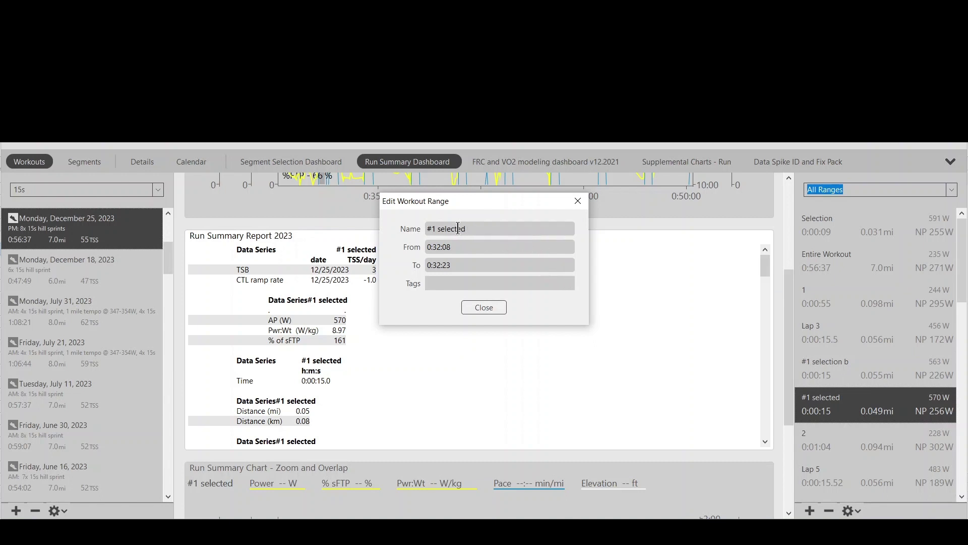
left_click_drag(460, 228, 477, 226)
type("ion a")
left_click(499, 310)
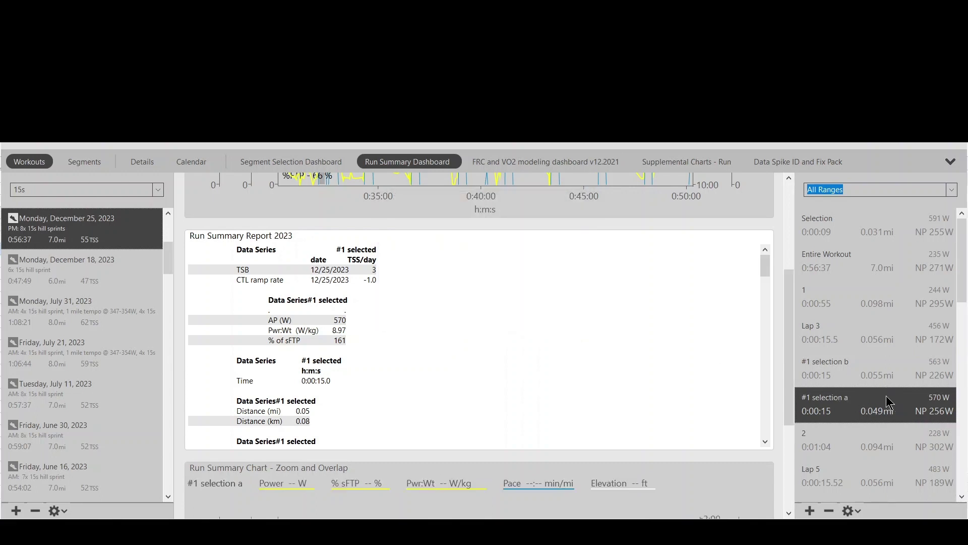
Select Lap 3 and both 15-second ranges, reviewing Run Summary power, distance, pace (4:35, 4:34, 5:08 min/mi) and hill-effect rows
left_click(850, 327, "shift")
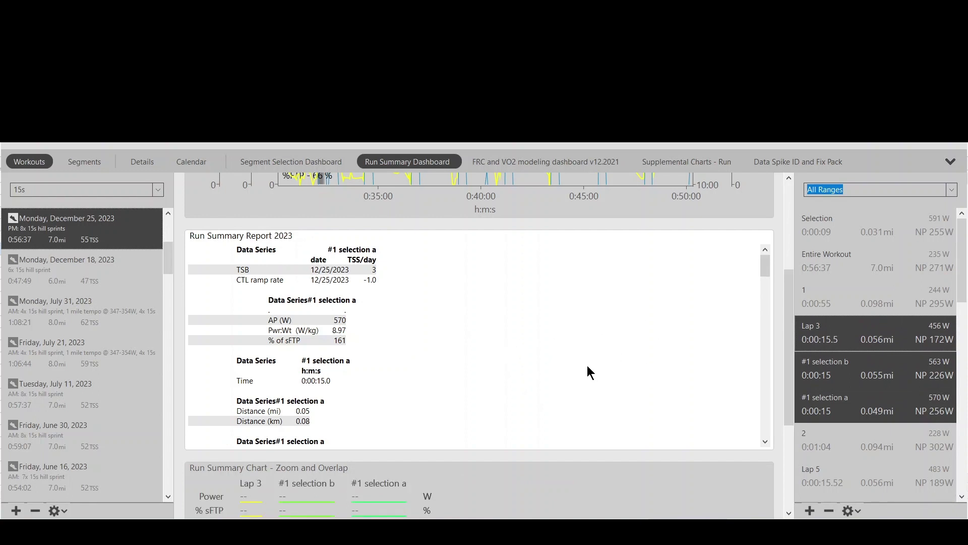
scroll(783, 287, "up", 3)
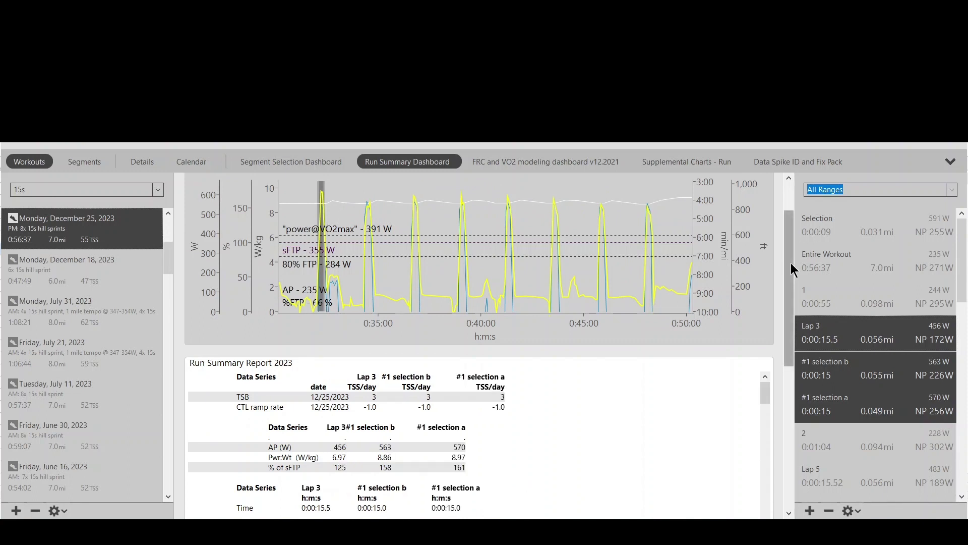
scroll(776, 327, "down", 3)
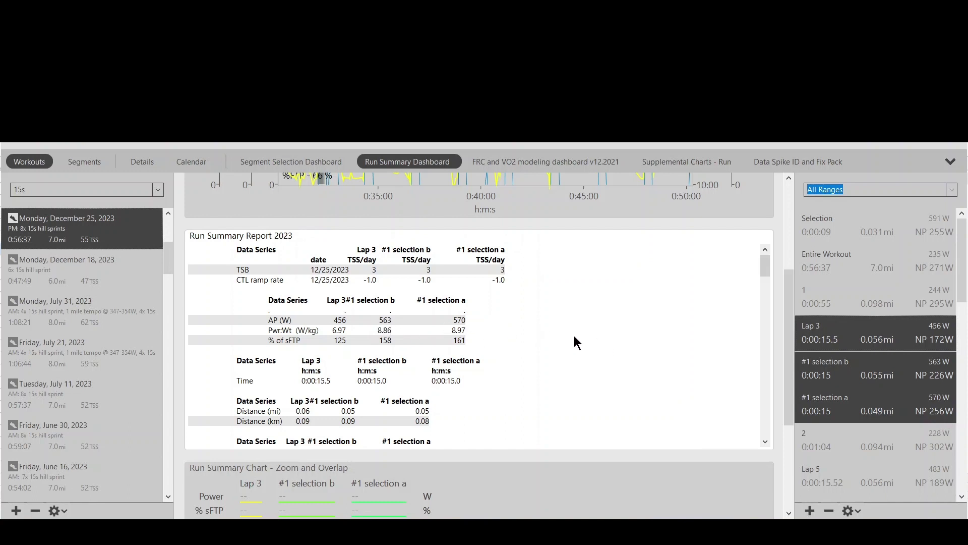
scroll(564, 337, "down", 1)
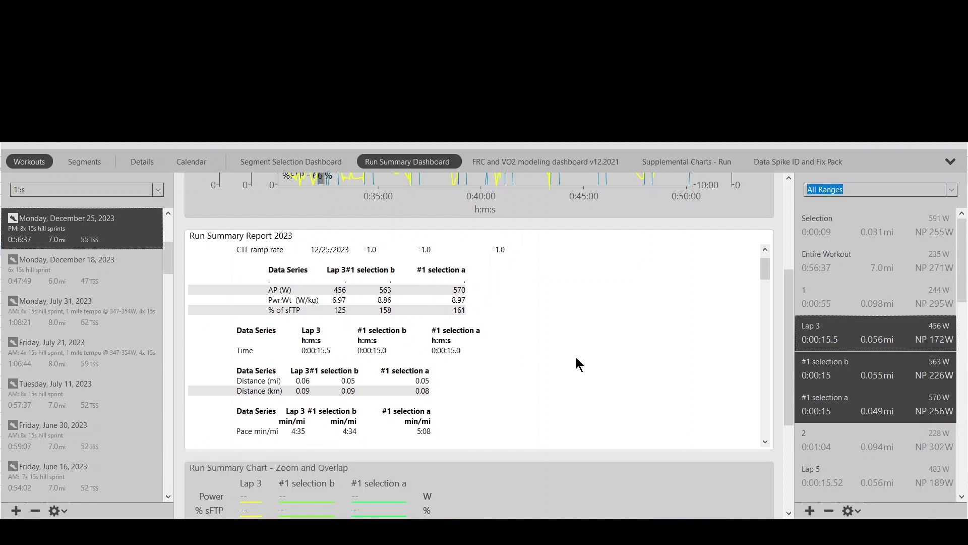
scroll(561, 373, "down", 2)
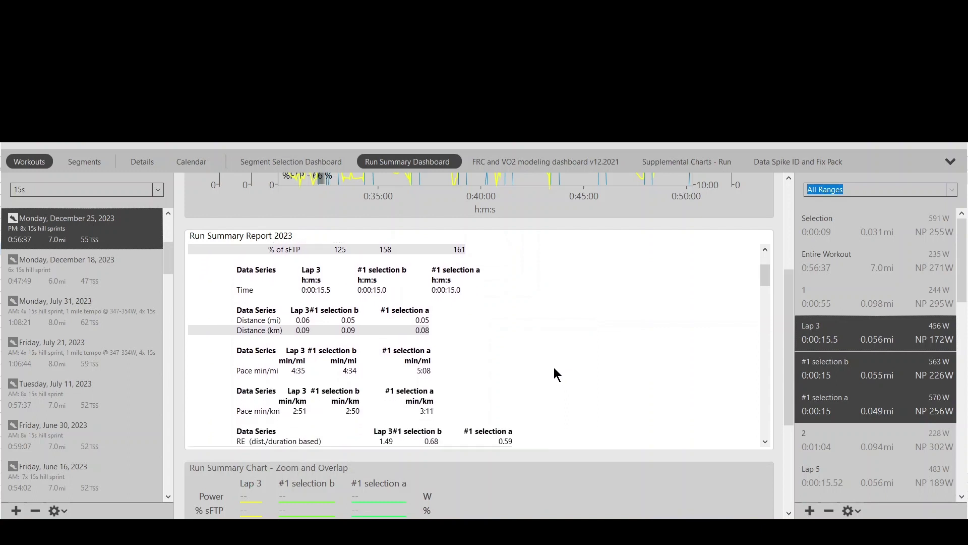
scroll(606, 366, "down", 1)
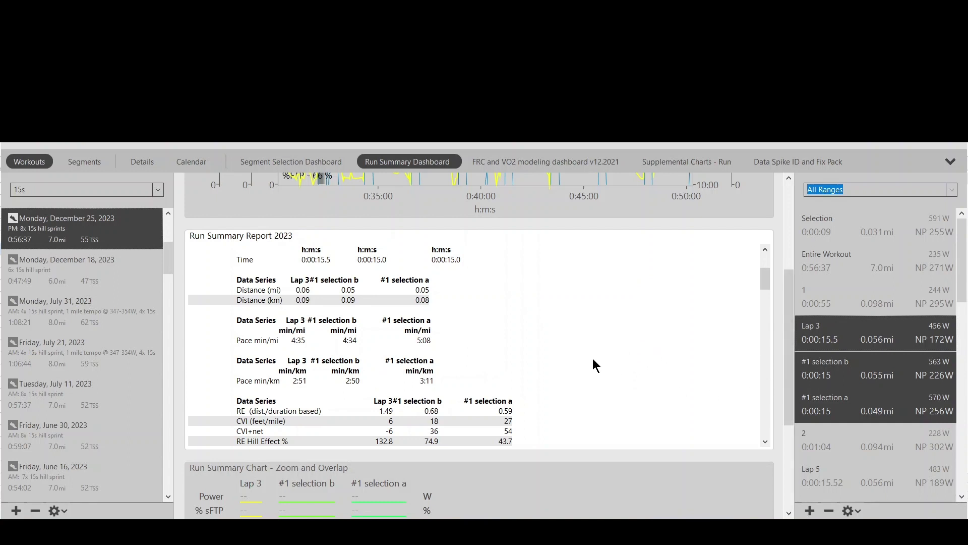
scroll(595, 353, "up", 5)
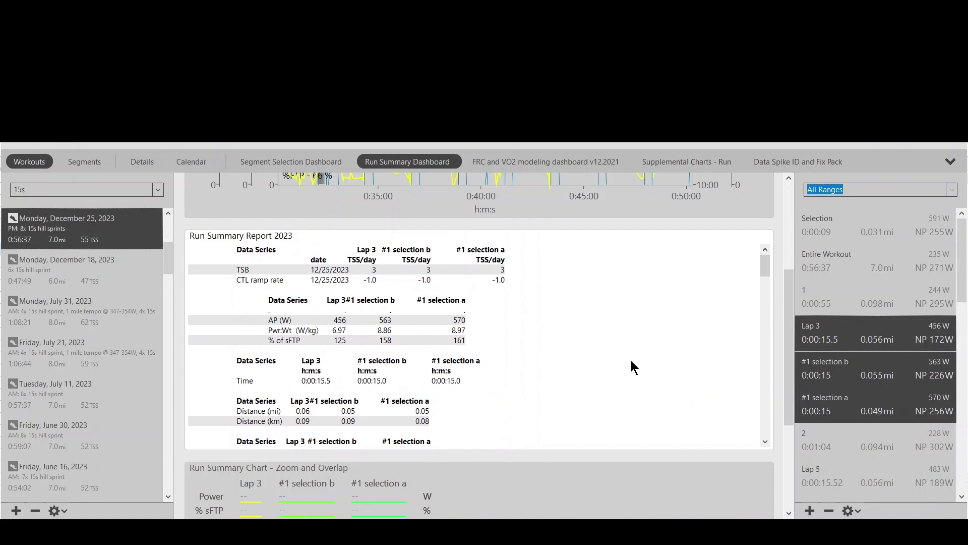
scroll(527, 367, "down", 1)
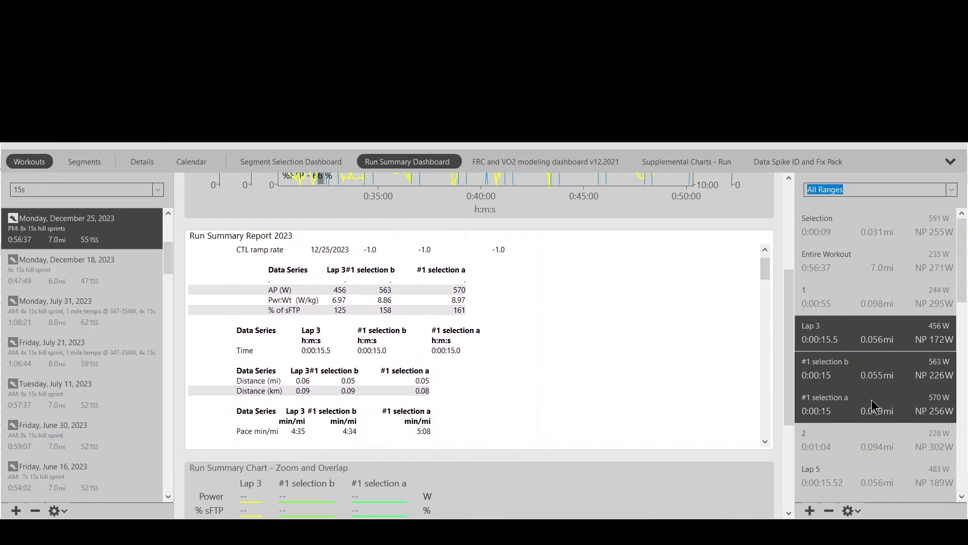
Check peak power in the maximized Max Power Report under Supplemental Charts - Run, then return to Segment Selection
left_click(684, 167)
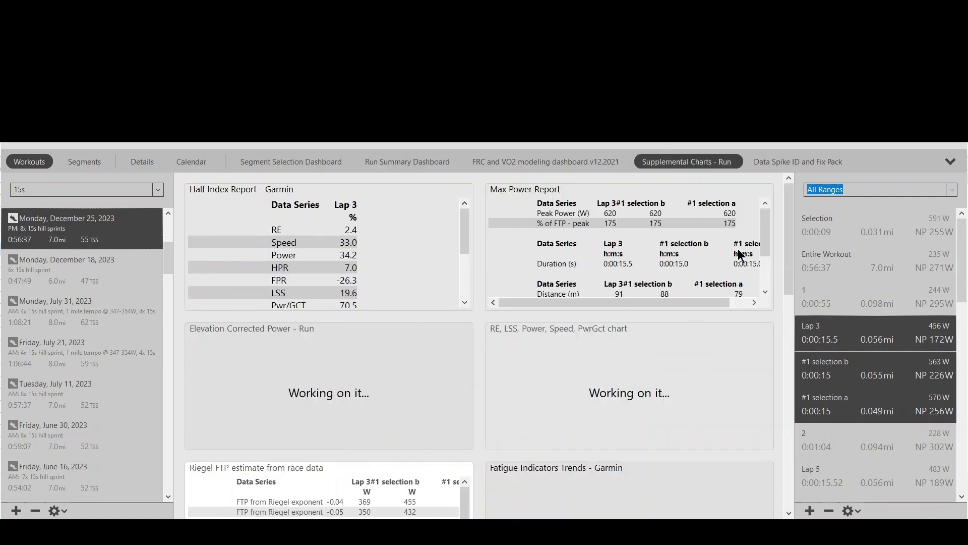
double_click(716, 190)
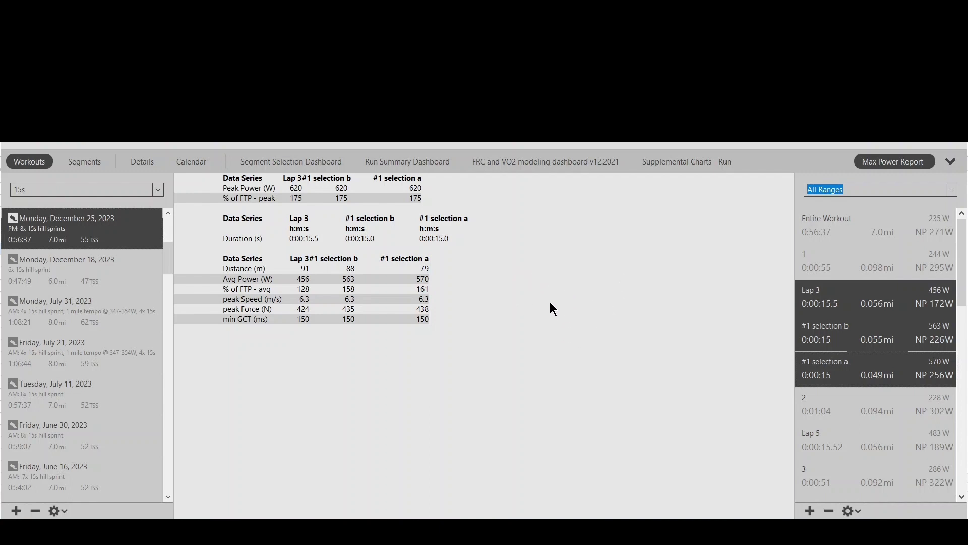
left_click(287, 165)
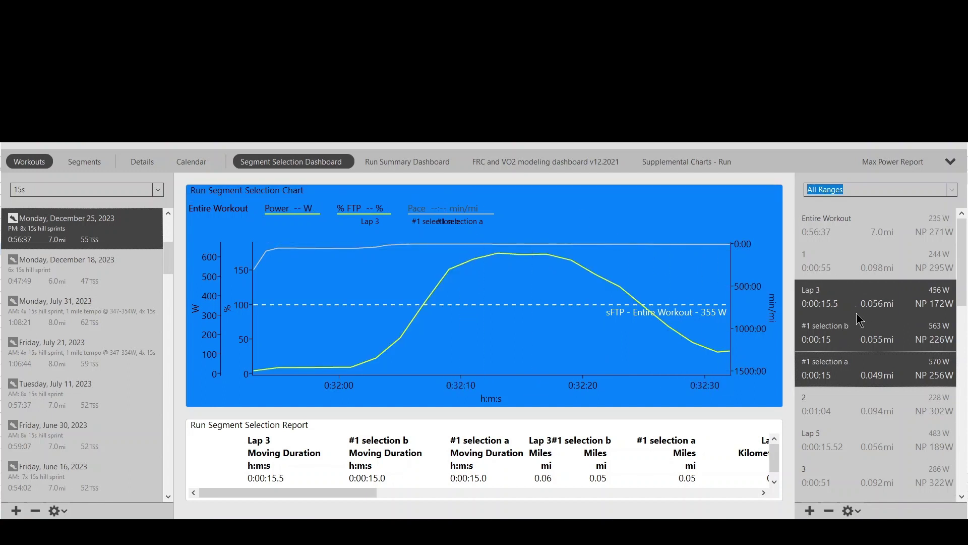
Chart Lap 3, #1 selection b and #1 selection a, ending on Lap 3 (15.5 s, 456 W, 125% FTP)
left_click(833, 306)
left_click(843, 331)
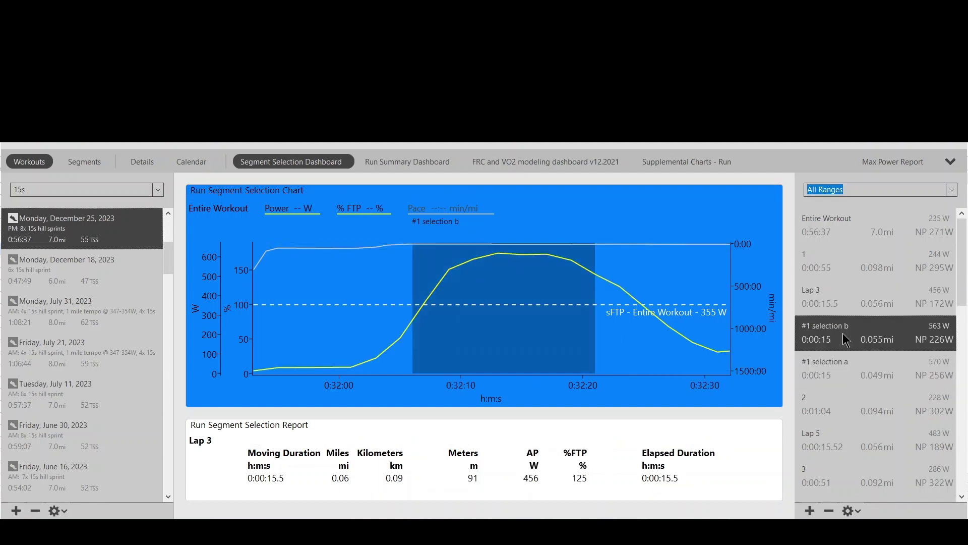
left_click(845, 378)
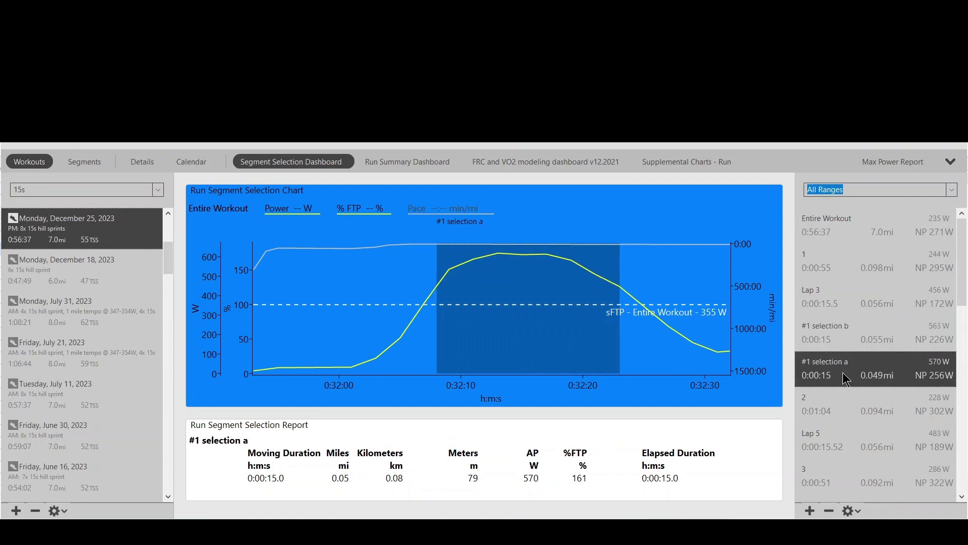
left_click(839, 302)
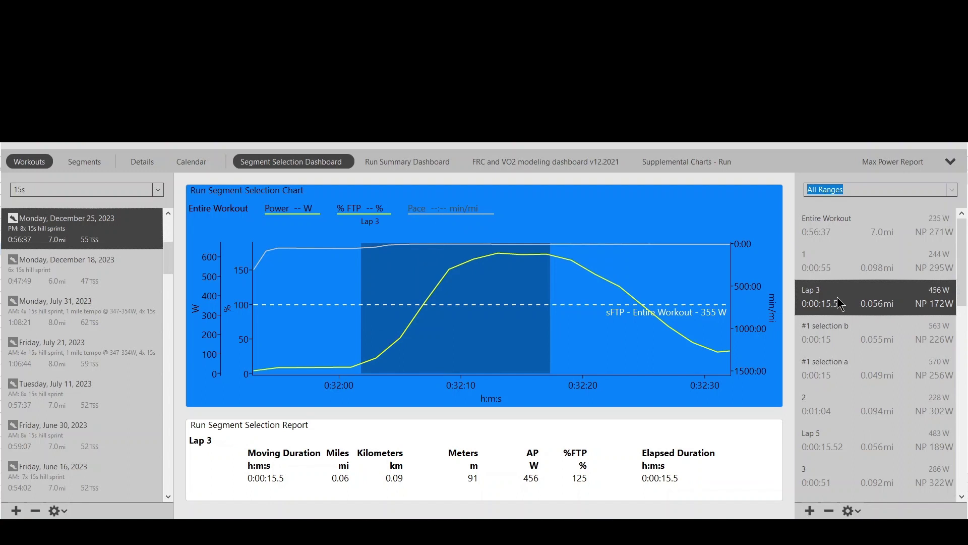